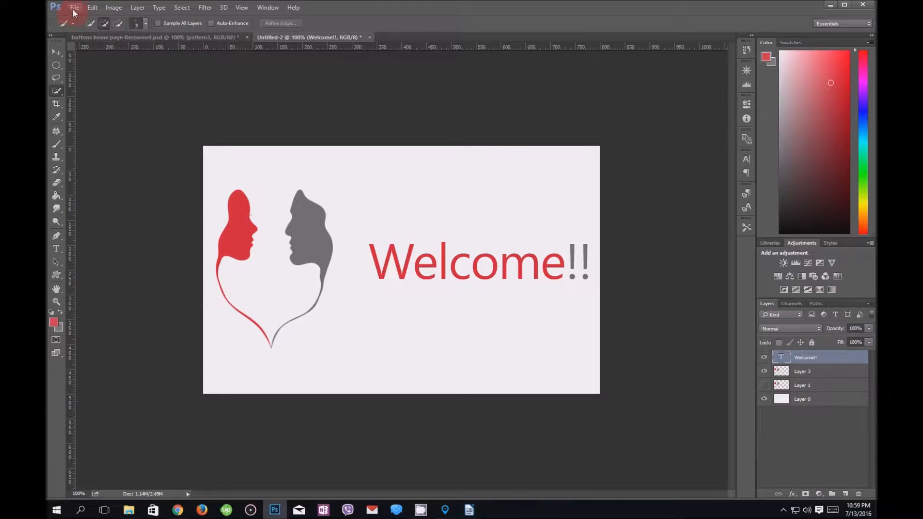
{"action": "left_click", "coordinate": [75, 8]}
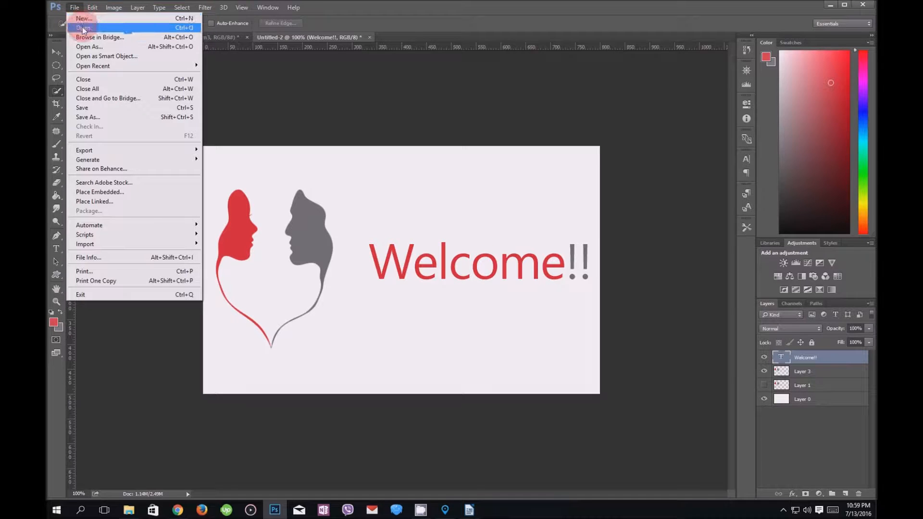
{"action": "left_click", "coordinate": [84, 19]}
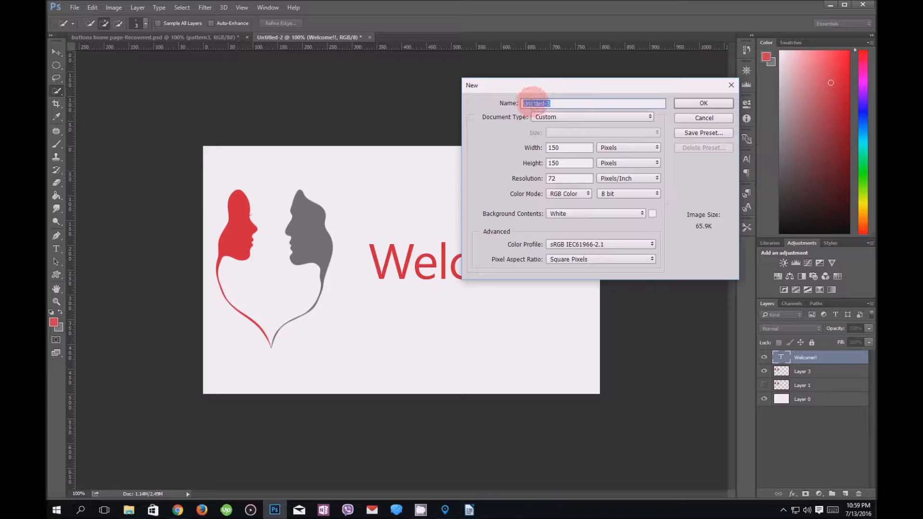
{"action": "left_click", "coordinate": [573, 117]}
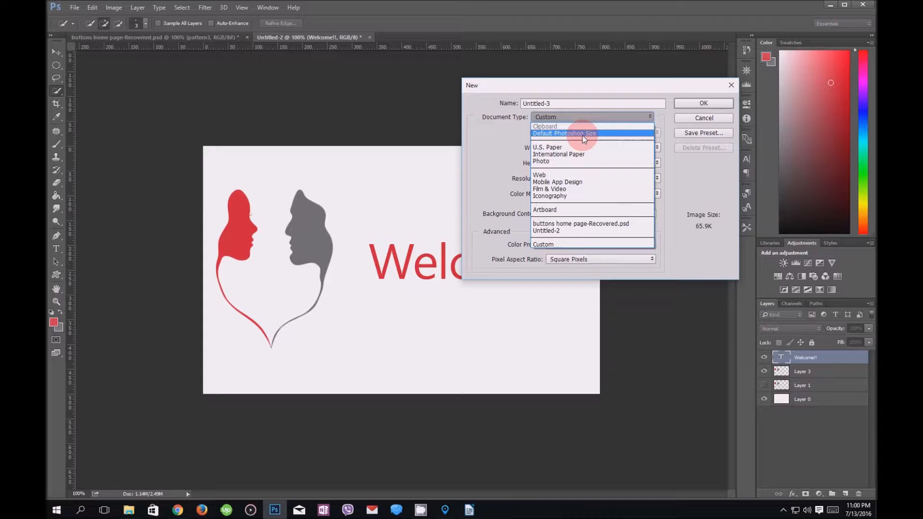
{"action": "left_click", "coordinate": [575, 118]}
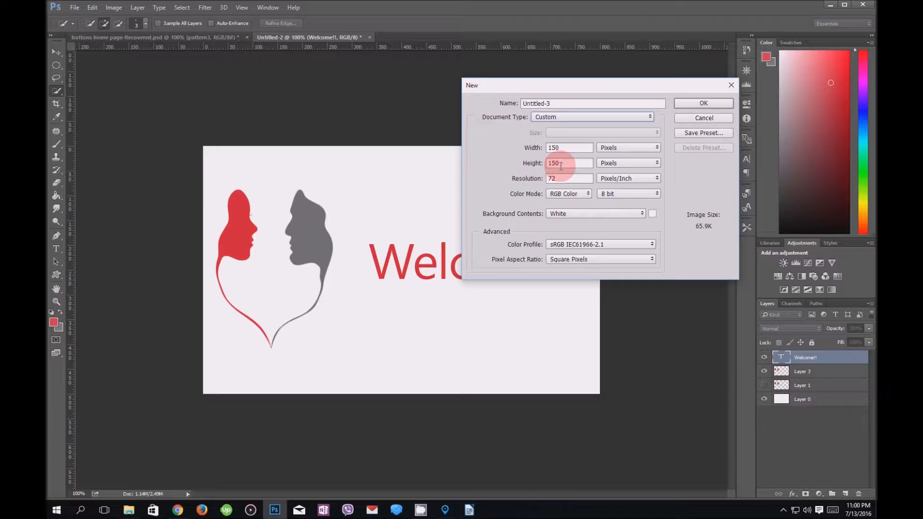
{"action": "left_click", "coordinate": [555, 214]}
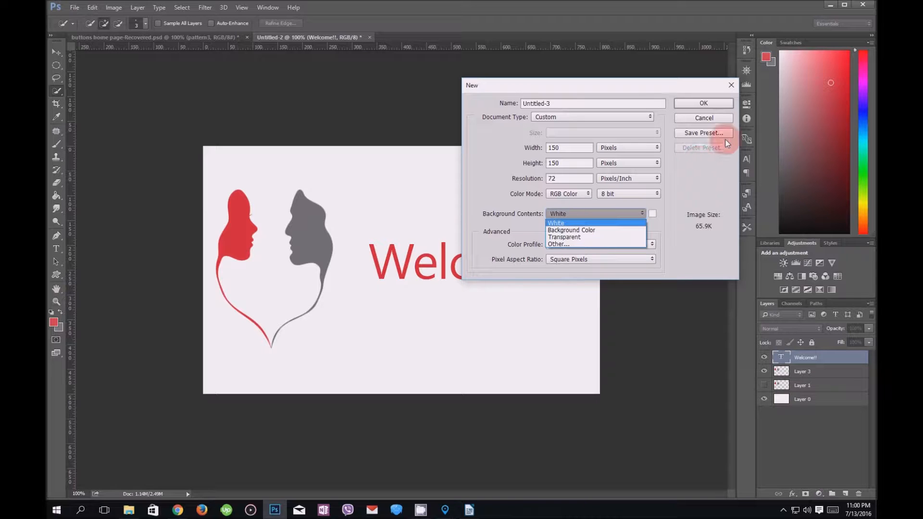
{"action": "left_click", "coordinate": [716, 119]}
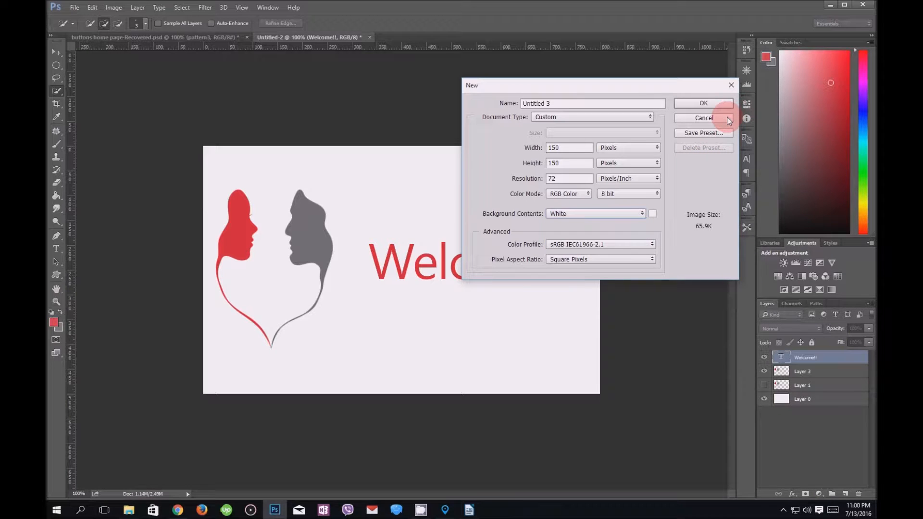
{"action": "left_click", "coordinate": [693, 118]}
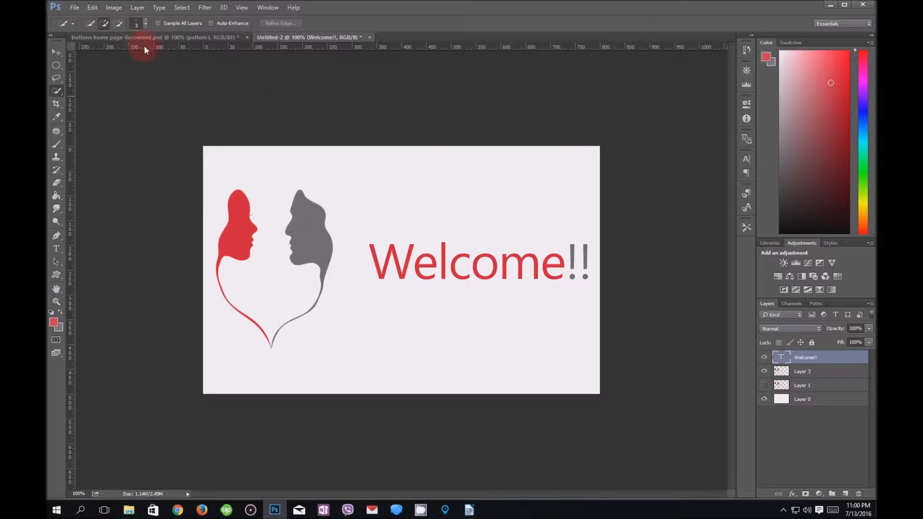
Step: Open the image Frangipani-Flower-Wallpaper-2.jpg from the Desktop folder
{"action": "left_click", "coordinate": [74, 7]}
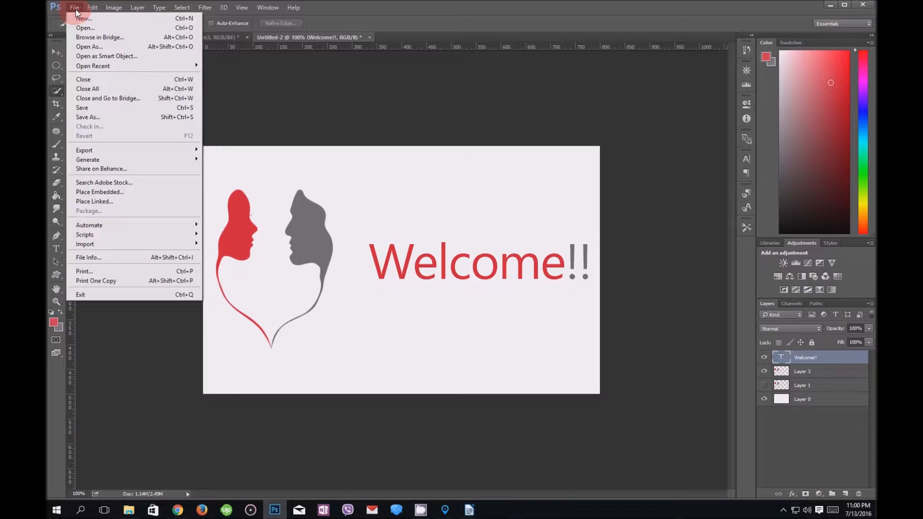
{"action": "left_click", "coordinate": [85, 28]}
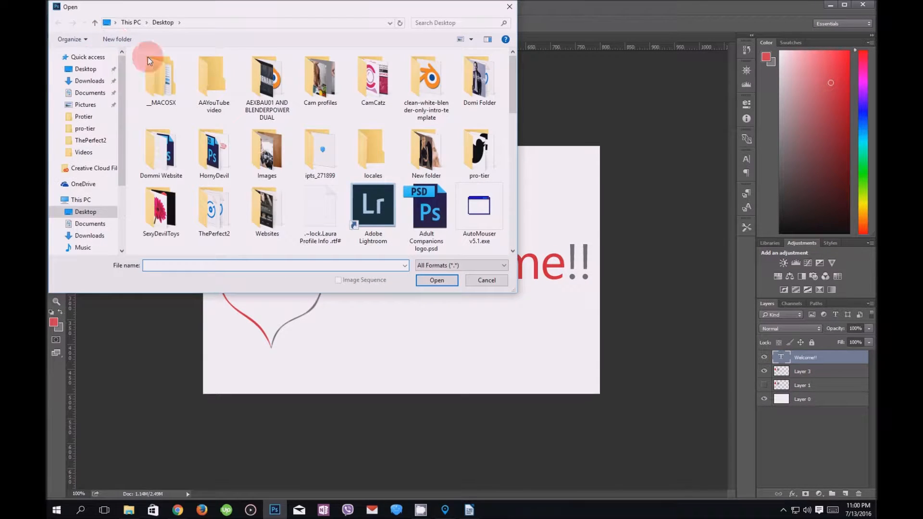
{"action": "scroll", "coordinate": [260, 104], "scroll_direction": "down", "scroll_amount": 5}
{"action": "double_click", "coordinate": [261, 101]}
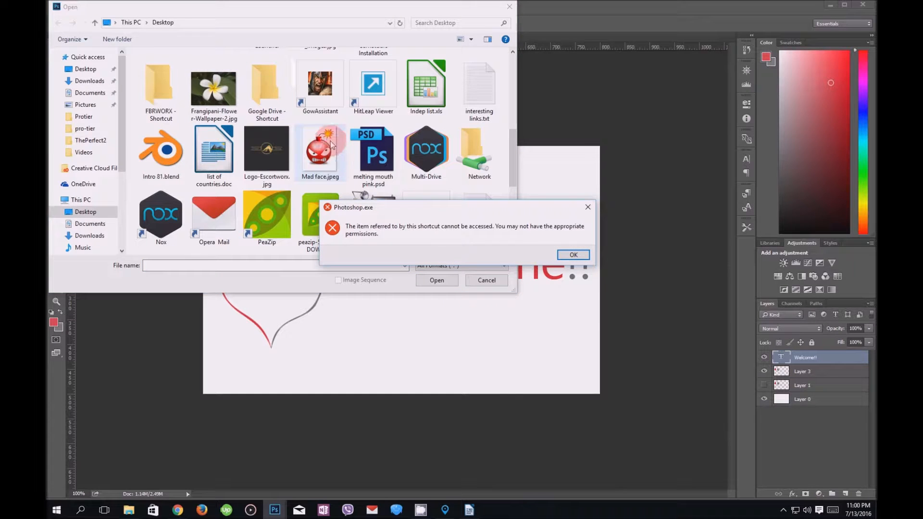
{"action": "left_click", "coordinate": [587, 208]}
{"action": "left_click", "coordinate": [214, 89]}
{"action": "left_click", "coordinate": [437, 280]}
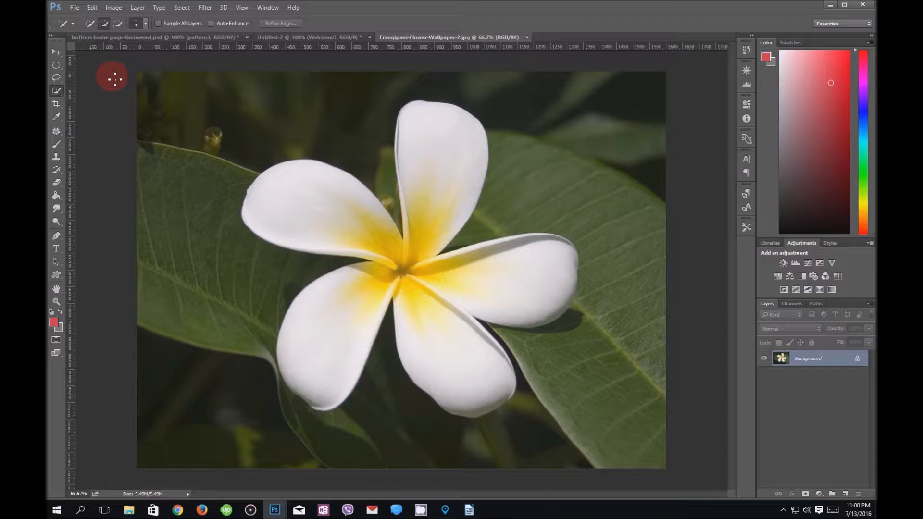
Step: Unlock the Background layer of the flower image and duplicate it, leaving only the copy visible
{"action": "left_click", "coordinate": [857, 360]}
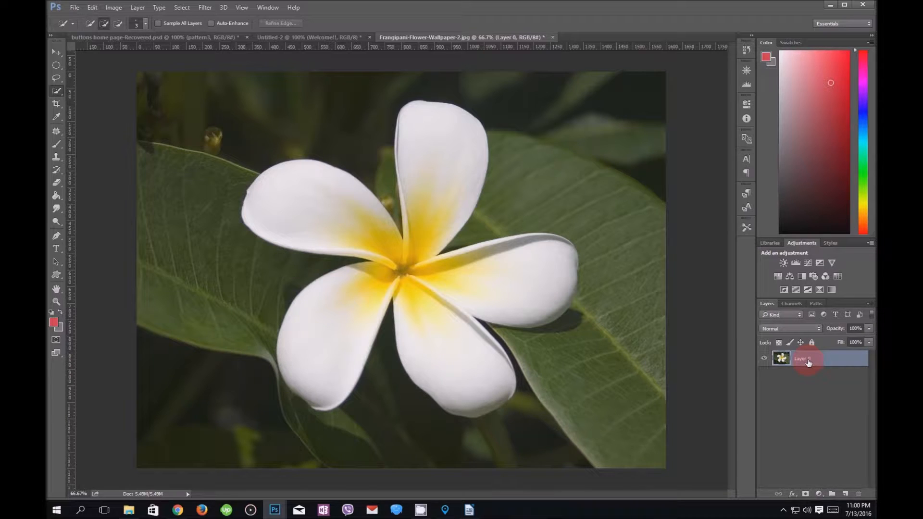
{"action": "key", "text": "ctrl+j"}
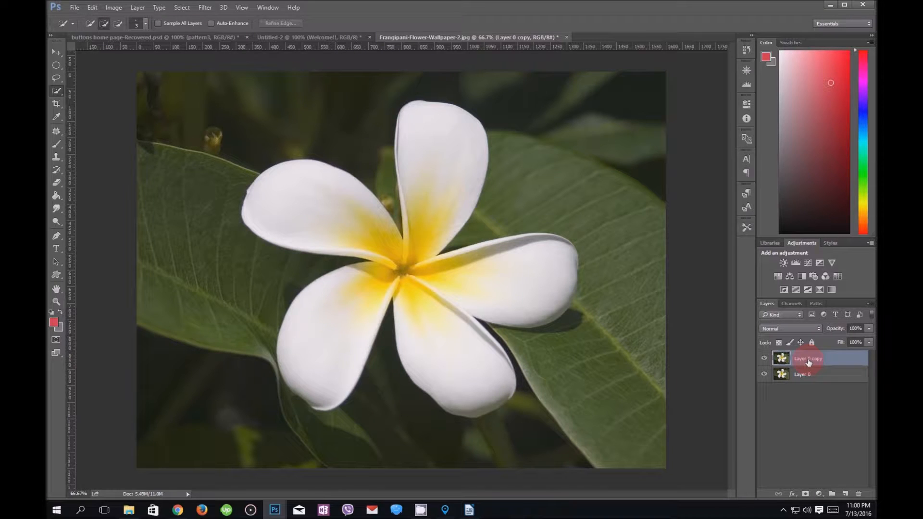
{"action": "left_click", "coordinate": [765, 376]}
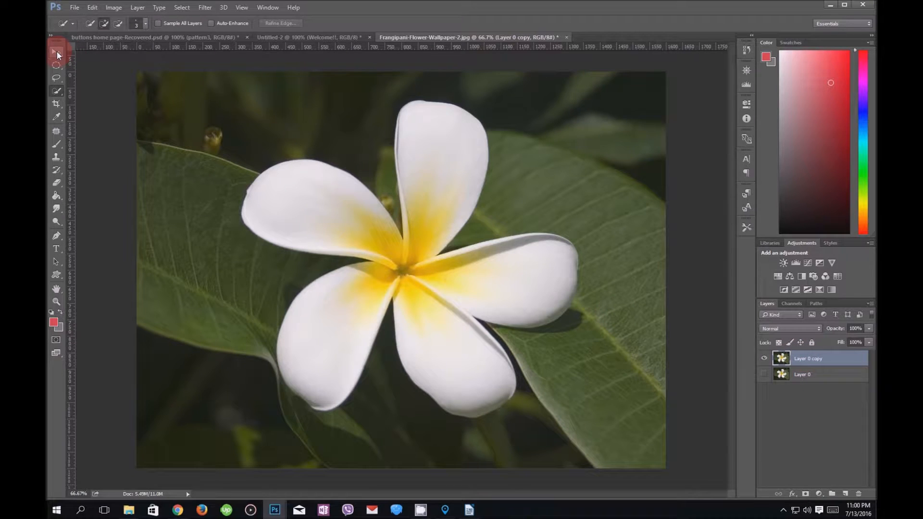
{"action": "left_click_drag", "start_coordinate": [56, 50], "coordinate": [95, 51]}
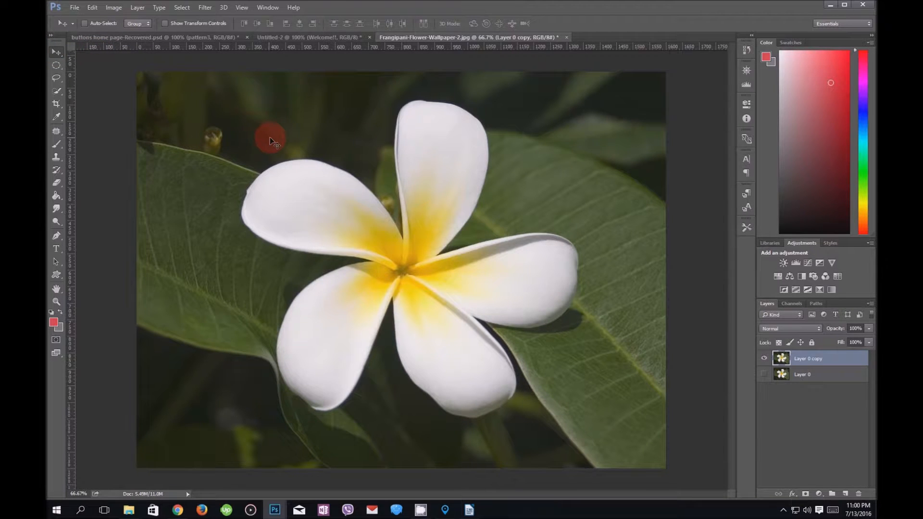
{"action": "mouse_move", "coordinate": [369, 208]}
{"action": "left_mouse_down"}
{"action": "mouse_move", "coordinate": [323, 173]}
{"action": "mouse_move", "coordinate": [323, 244]}
{"action": "mouse_move", "coordinate": [495, 244]}
{"action": "mouse_move", "coordinate": [476, 157]}
{"action": "mouse_move", "coordinate": [318, 163]}
{"action": "mouse_move", "coordinate": [374, 221]}
{"action": "mouse_move", "coordinate": [385, 203]}
{"action": "mouse_move", "coordinate": [365, 202]}
{"action": "left_mouse_up"}
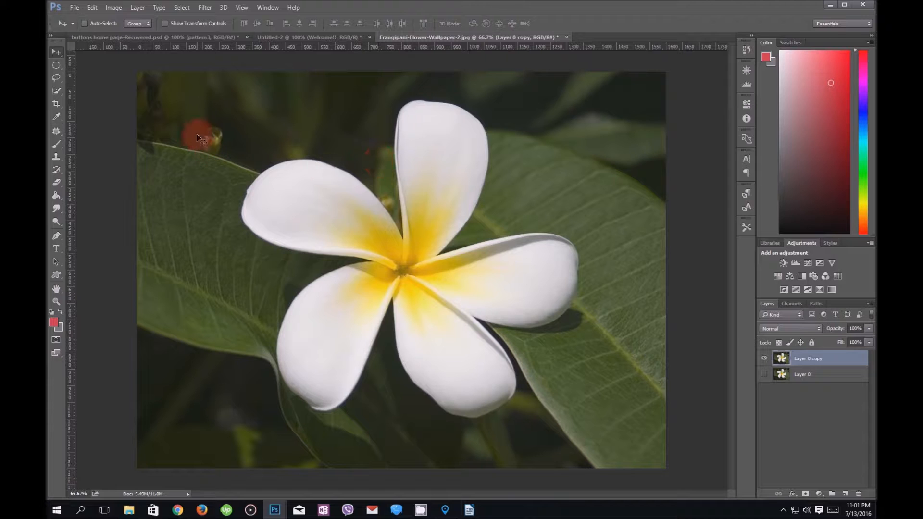
Step: Try rectangular marquee selections over the upper part of the flower image and clear them
{"action": "left_click", "coordinate": [56, 71]}
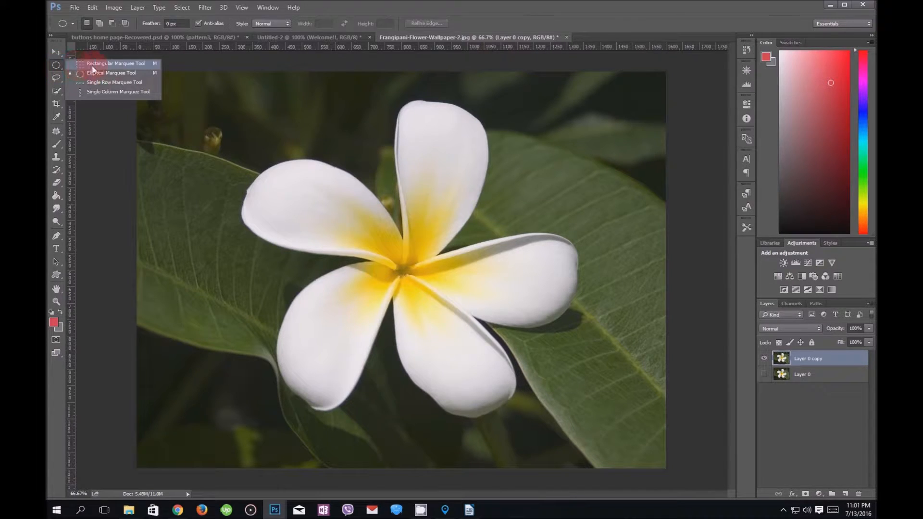
{"action": "left_click", "coordinate": [111, 66]}
{"action": "left_click_drag", "start_coordinate": [250, 107], "coordinate": [534, 234]}
{"action": "left_click", "coordinate": [580, 143]}
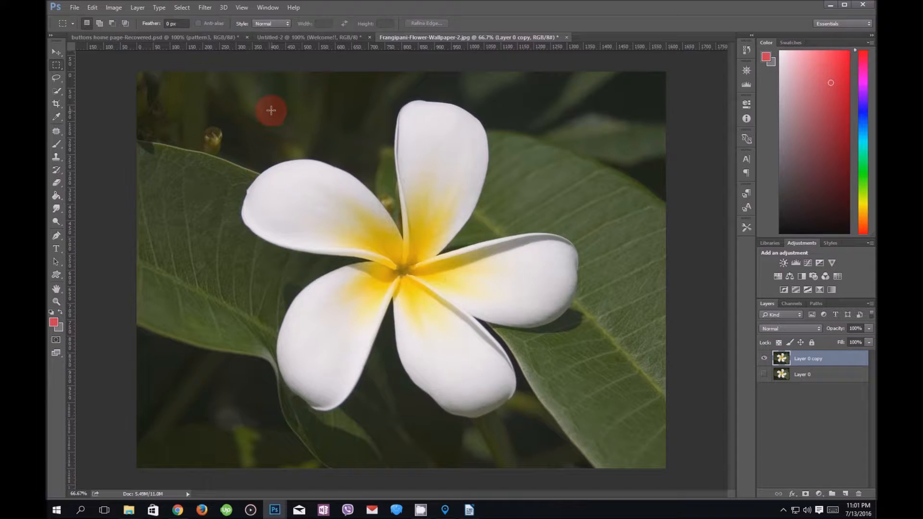
{"action": "left_click_drag", "start_coordinate": [271, 110], "coordinate": [316, 136]}
{"action": "left_click", "coordinate": [240, 119]}
Step: Try elliptical marquee selections over the upper petals of the flower and clear them
{"action": "left_click", "coordinate": [58, 67]}
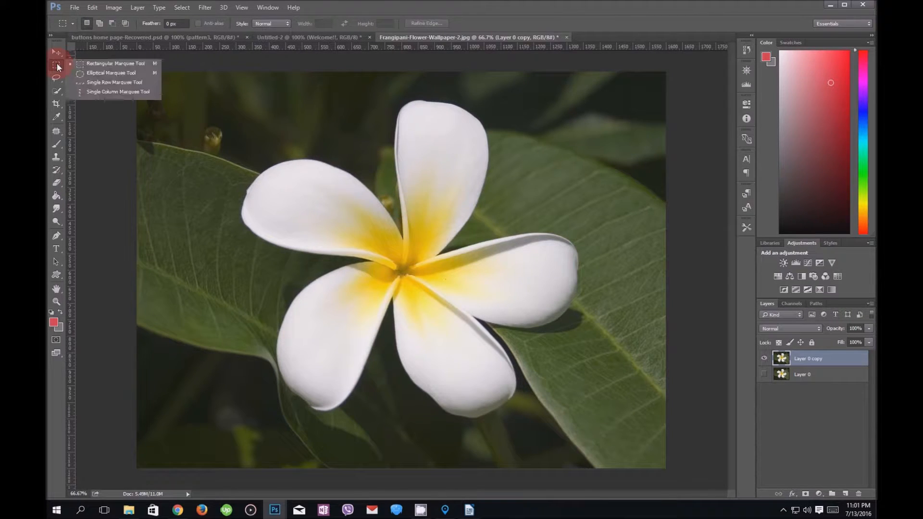
{"action": "left_click", "coordinate": [100, 74]}
{"action": "left_click_drag", "start_coordinate": [256, 94], "coordinate": [481, 267]}
{"action": "left_click", "coordinate": [255, 117]}
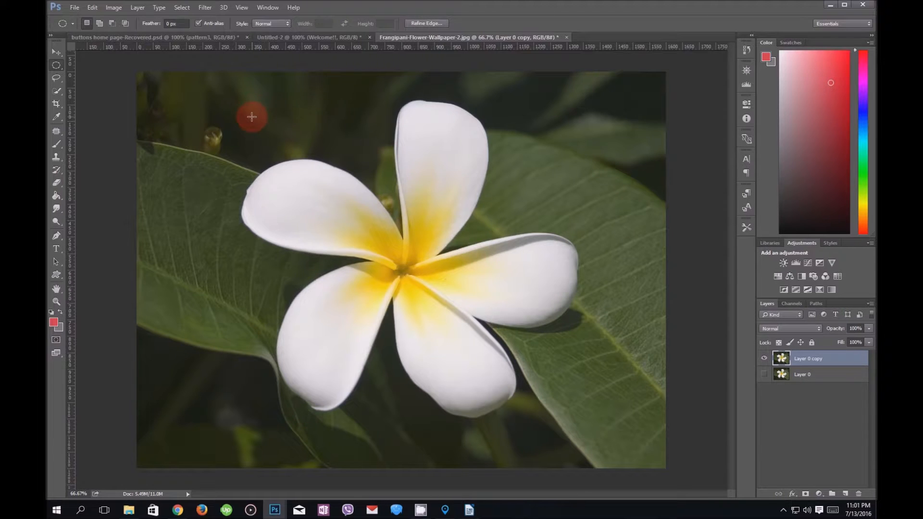
{"action": "left_click", "coordinate": [252, 120]}
{"action": "left_click", "coordinate": [283, 114]}
{"action": "left_click_drag", "start_coordinate": [283, 114], "coordinate": [431, 139]}
{"action": "left_click", "coordinate": [363, 137]}
Step: Select the white tip area of the flower's top petal with the Magic Wand tool
{"action": "left_click", "coordinate": [56, 80]}
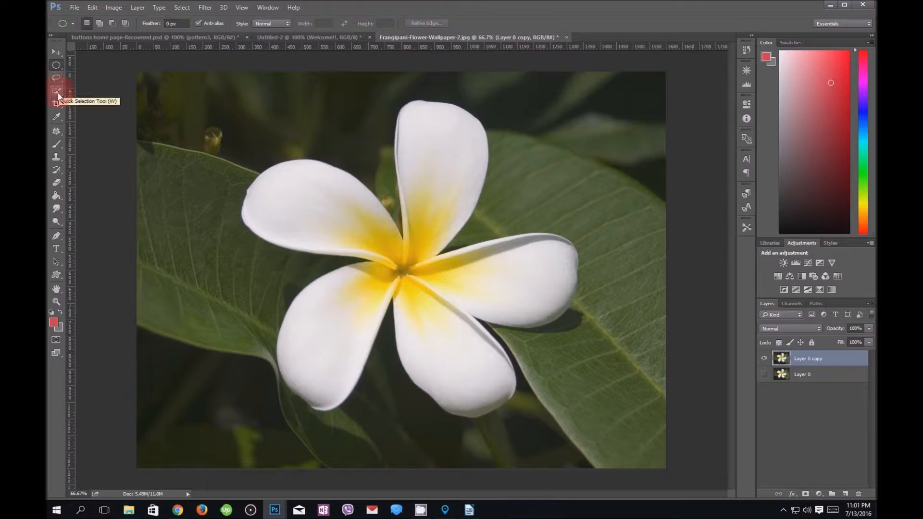
{"action": "left_click", "coordinate": [62, 92]}
{"action": "left_click", "coordinate": [57, 93]}
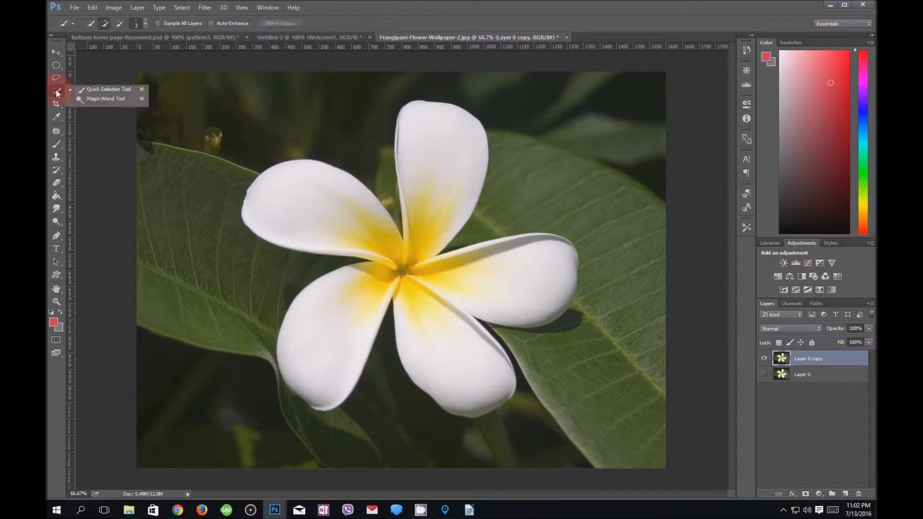
{"action": "mouse_move", "coordinate": [57, 92]}
{"action": "left_mouse_down"}
{"action": "mouse_move", "coordinate": [101, 93]}
{"action": "mouse_move", "coordinate": [105, 101]}
{"action": "left_mouse_up"}
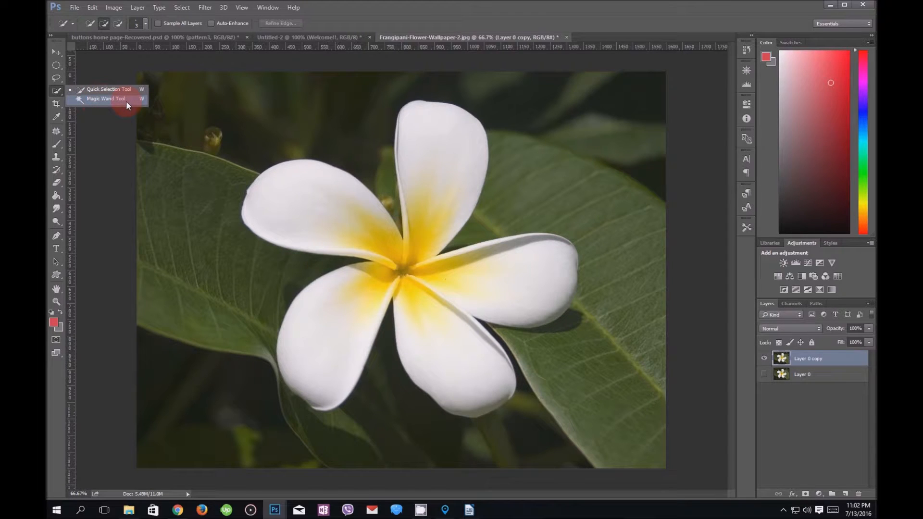
{"action": "left_click_drag", "start_coordinate": [125, 102], "coordinate": [126, 102]}
{"action": "left_click_drag", "start_coordinate": [361, 148], "coordinate": [337, 146]}
{"action": "left_click", "coordinate": [452, 159]}
{"action": "left_click", "coordinate": [431, 111]}
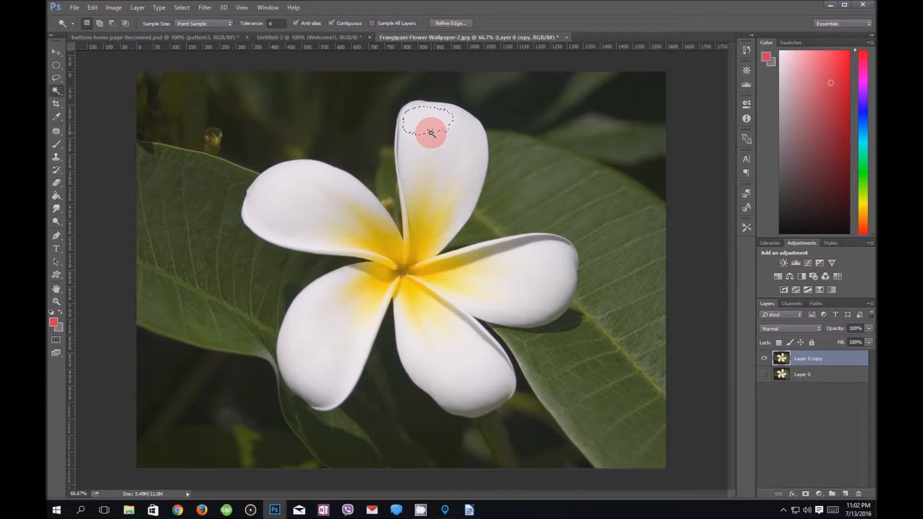
Step: Switch to the Untitled-2 document and select the plain background on Layer 0 with the Magic Wand
{"action": "left_click", "coordinate": [321, 38]}
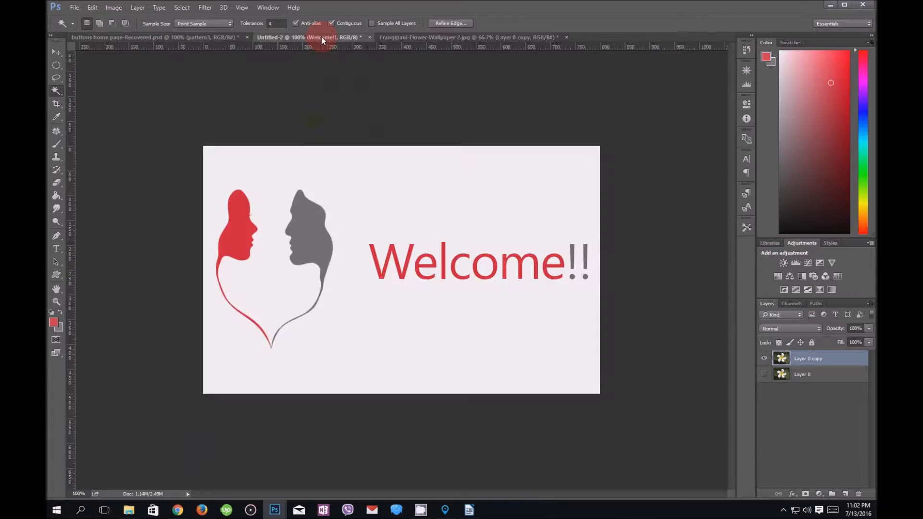
{"action": "left_click", "coordinate": [812, 400]}
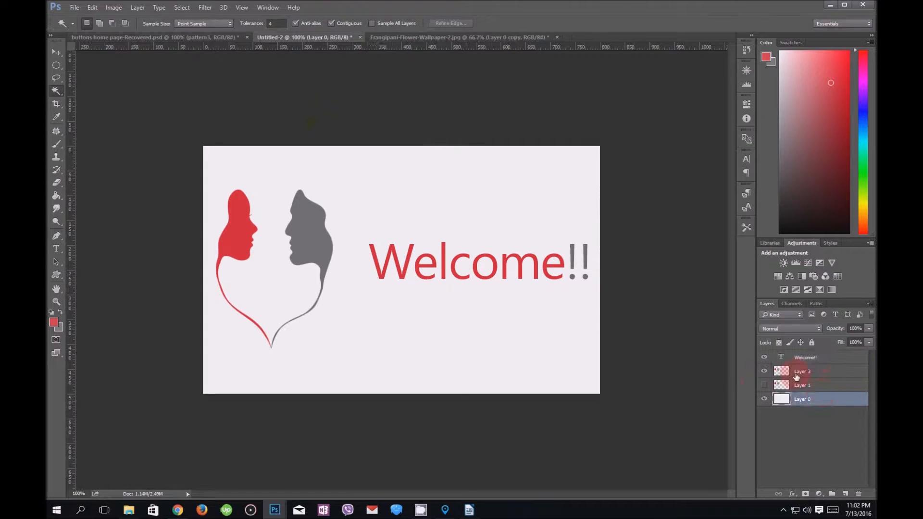
{"action": "left_click", "coordinate": [459, 200]}
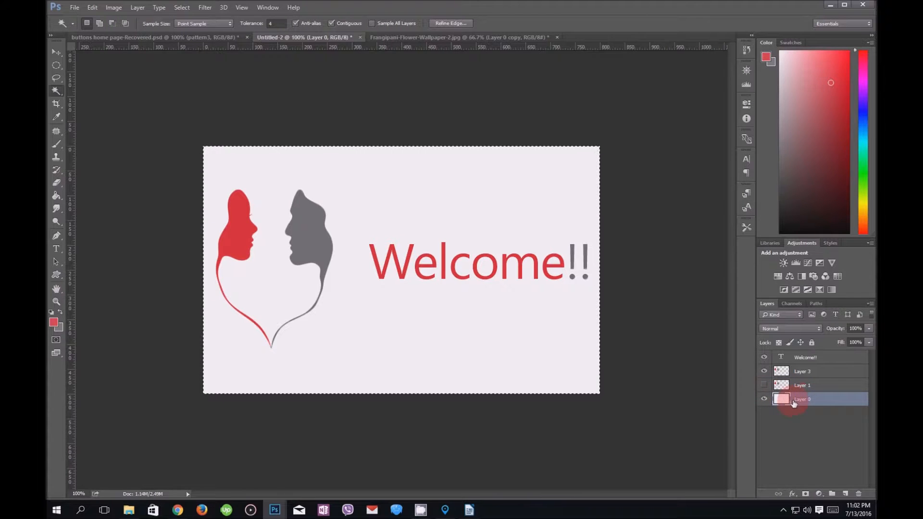
Step: Return to the flower image and extend the selection over all five petals with the Quick Selection tool, using a slightly larger brush in add mode
{"action": "left_click", "coordinate": [411, 37]}
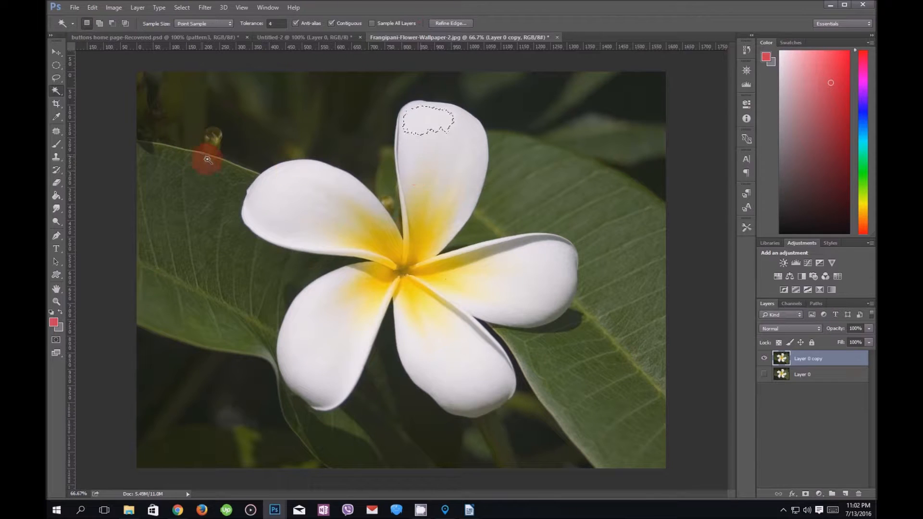
{"action": "left_click_drag", "start_coordinate": [56, 89], "coordinate": [105, 89]}
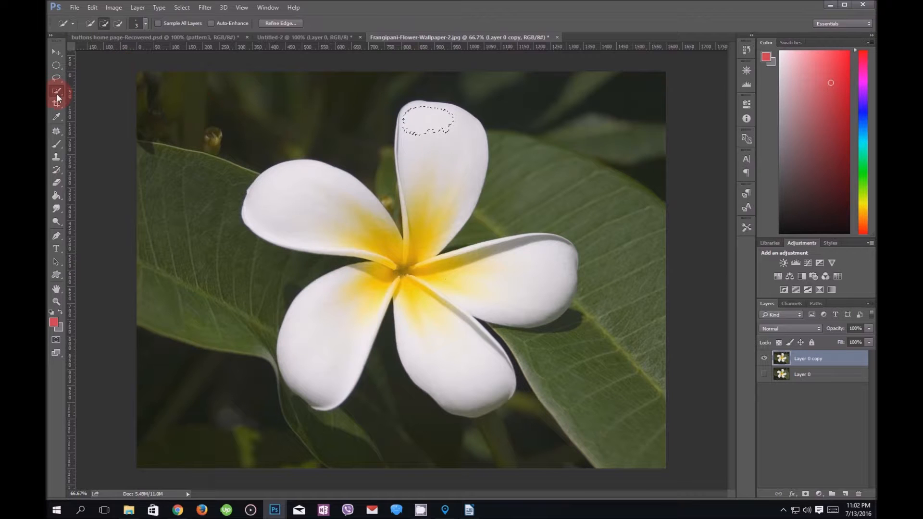
{"action": "left_click", "coordinate": [121, 24]}
{"action": "left_click", "coordinate": [105, 24]}
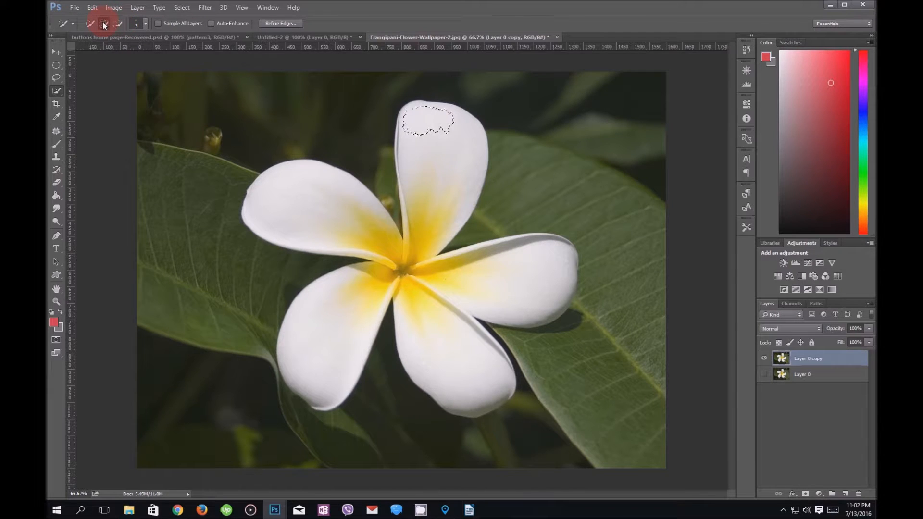
{"action": "left_click", "coordinate": [146, 23]}
{"action": "left_click", "coordinate": [93, 53]}
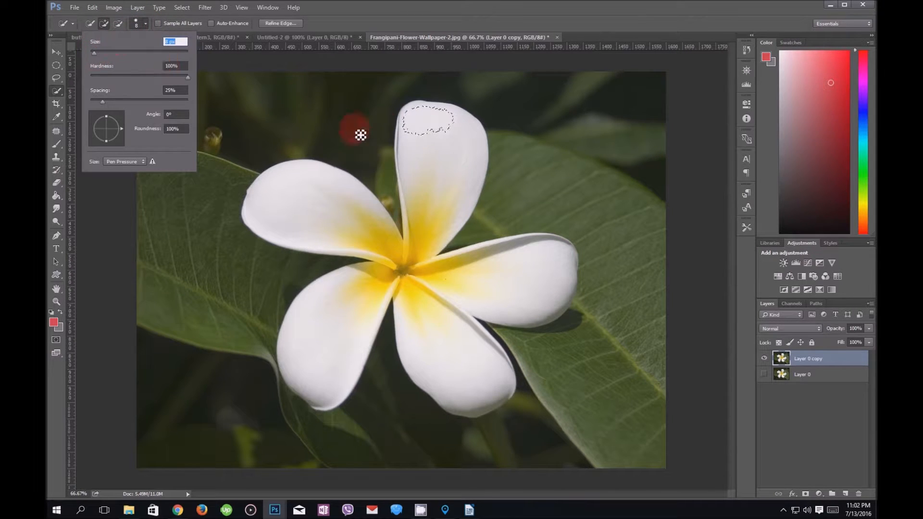
{"action": "left_click", "coordinate": [434, 129]}
{"action": "mouse_move", "coordinate": [430, 122]}
{"action": "left_mouse_down"}
{"action": "mouse_move", "coordinate": [454, 171]}
{"action": "mouse_move", "coordinate": [410, 266]}
{"action": "mouse_move", "coordinate": [320, 217]}
{"action": "mouse_move", "coordinate": [389, 241]}
{"action": "mouse_move", "coordinate": [414, 265]}
{"action": "mouse_move", "coordinate": [413, 289]}
{"action": "mouse_move", "coordinate": [446, 340]}
{"action": "mouse_move", "coordinate": [442, 311]}
{"action": "mouse_move", "coordinate": [494, 280]}
{"action": "mouse_move", "coordinate": [396, 282]}
{"action": "mouse_move", "coordinate": [375, 295]}
{"action": "mouse_move", "coordinate": [353, 336]}
{"action": "mouse_move", "coordinate": [417, 260]}
{"action": "mouse_move", "coordinate": [431, 180]}
{"action": "left_mouse_up"}
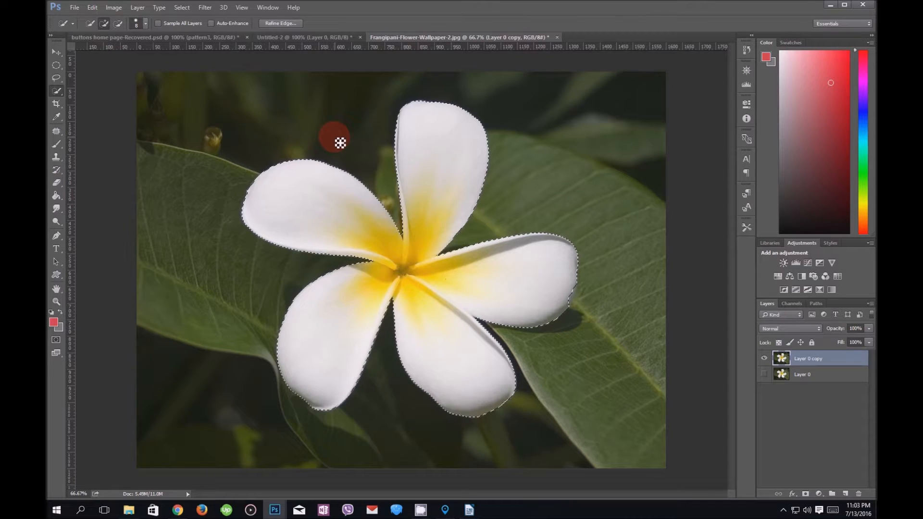
Step: Subtract the dark gap between the upper-left and top petals from the flower selection with the Quick Selection tool
{"action": "key", "text": "ctrl+plus"}
{"action": "key", "text": "ctrl+plus"}
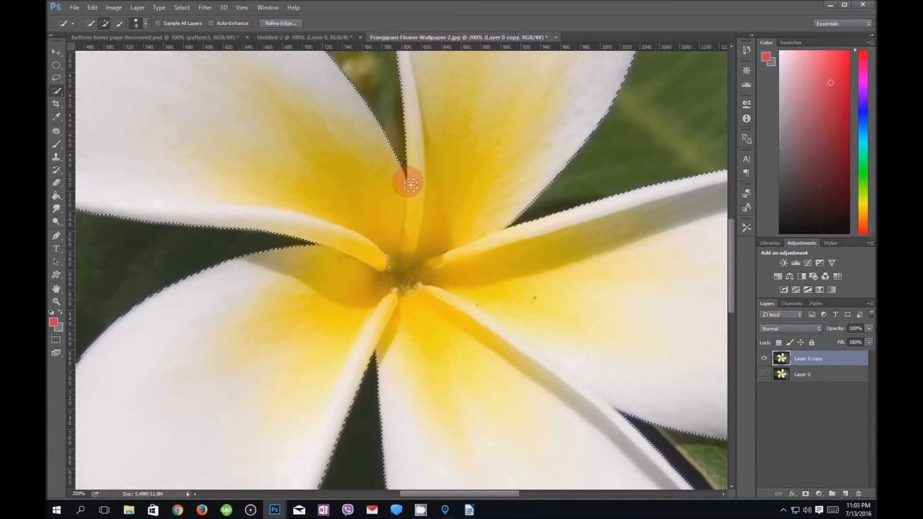
{"action": "scroll", "coordinate": [408, 179], "scroll_direction": "up", "scroll_amount": 2}
{"action": "left_click", "coordinate": [104, 24]}
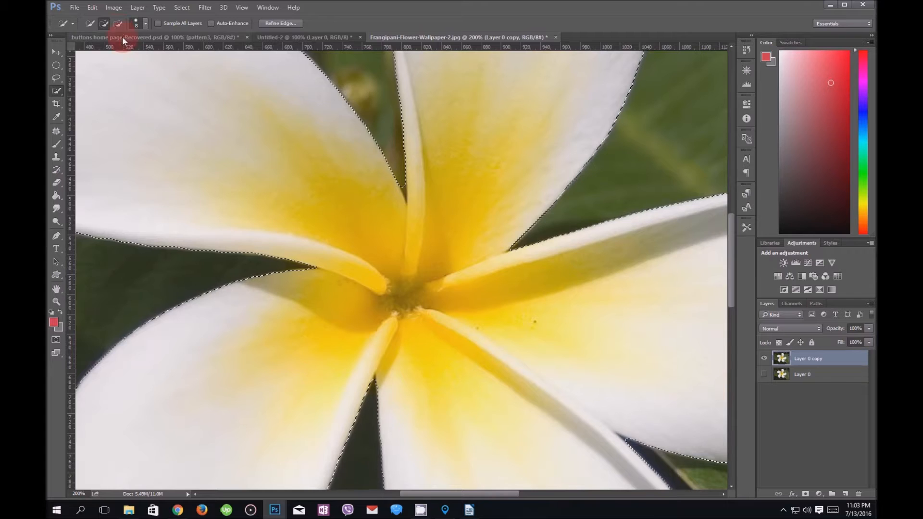
{"action": "left_click", "coordinate": [116, 25]}
{"action": "left_click", "coordinate": [346, 135]}
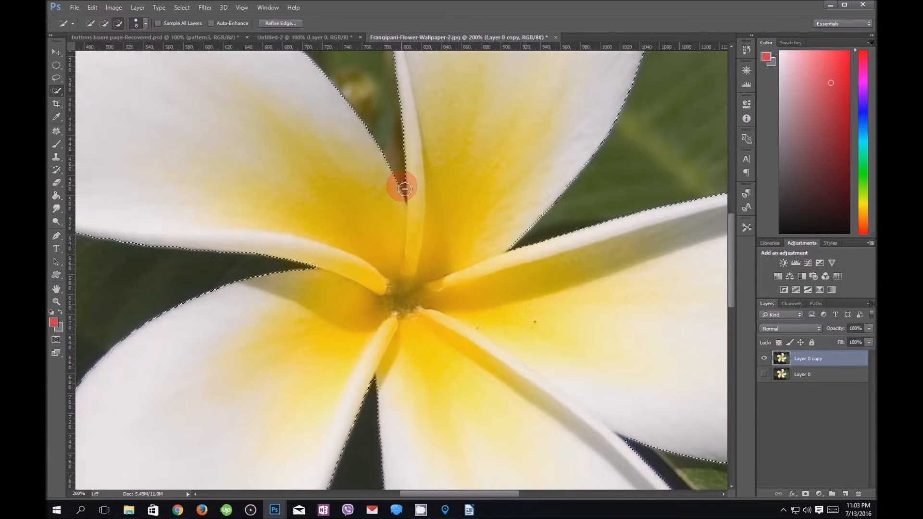
Step: Set the Quick Selection brush size to 3 px and fine-tune the notch between the upper-left and top petals by subtracting and adding
{"action": "left_click", "coordinate": [145, 24]}
{"action": "left_click", "coordinate": [94, 51]}
{"action": "left_click_drag", "start_coordinate": [93, 52], "coordinate": [93, 52]}
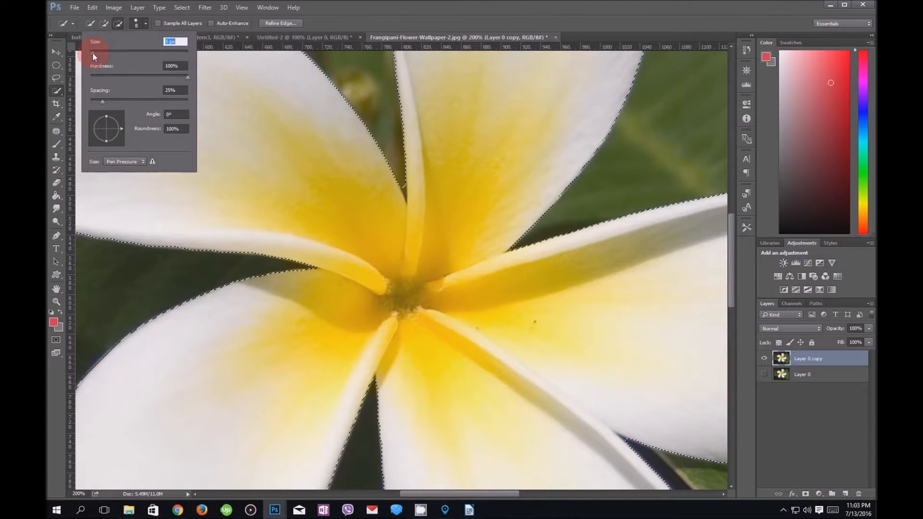
{"action": "left_click", "coordinate": [408, 185]}
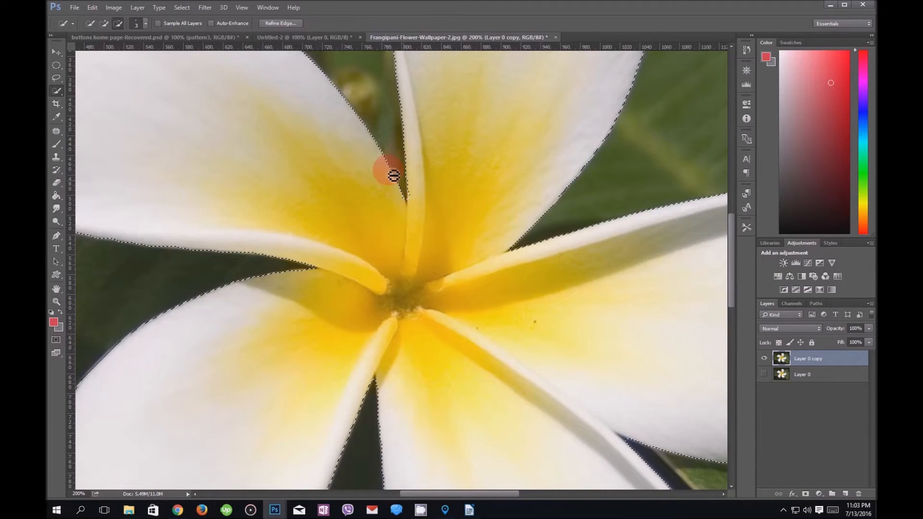
{"action": "left_click", "coordinate": [103, 23]}
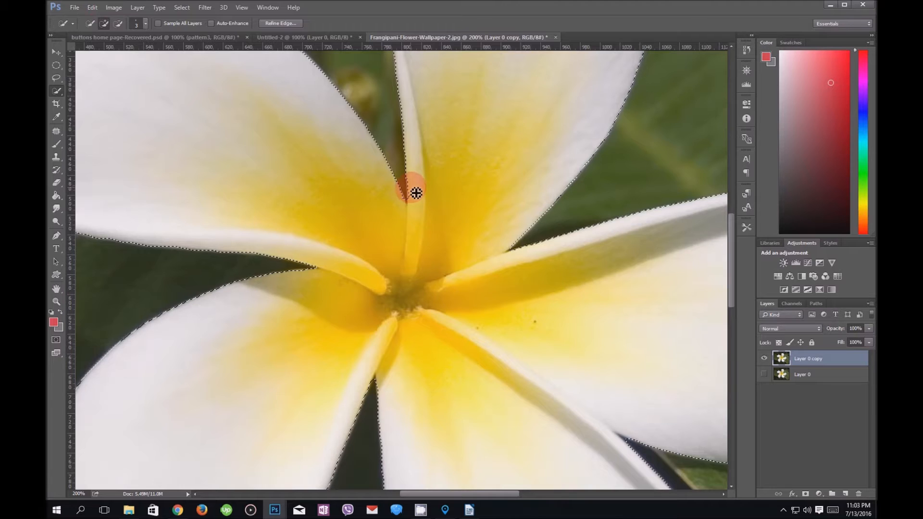
{"action": "mouse_move", "coordinate": [407, 200]}
{"action": "left_mouse_down"}
{"action": "mouse_move", "coordinate": [423, 237]}
{"action": "mouse_move", "coordinate": [448, 225]}
{"action": "left_mouse_up"}
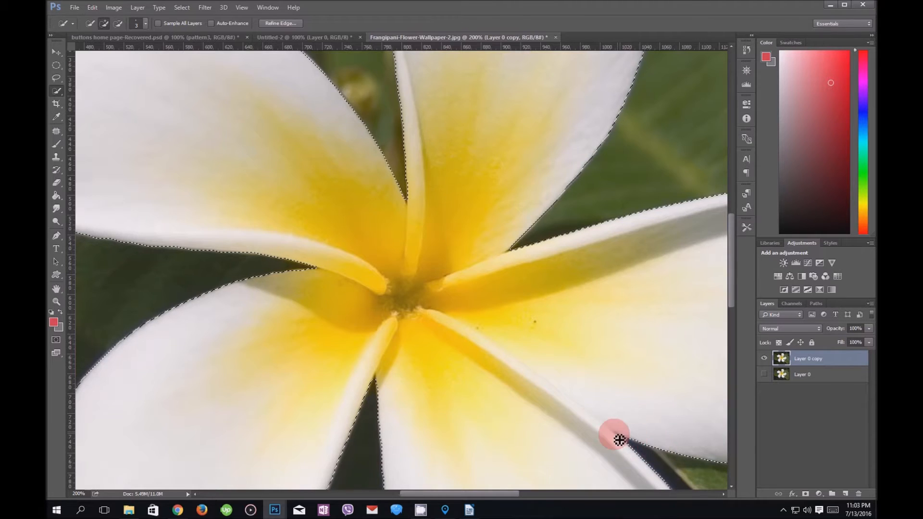
Step: Subtract the dark sliver where the right and bottom petals meet from the selection
{"action": "scroll", "coordinate": [640, 402], "scroll_direction": "down", "scroll_amount": 1}
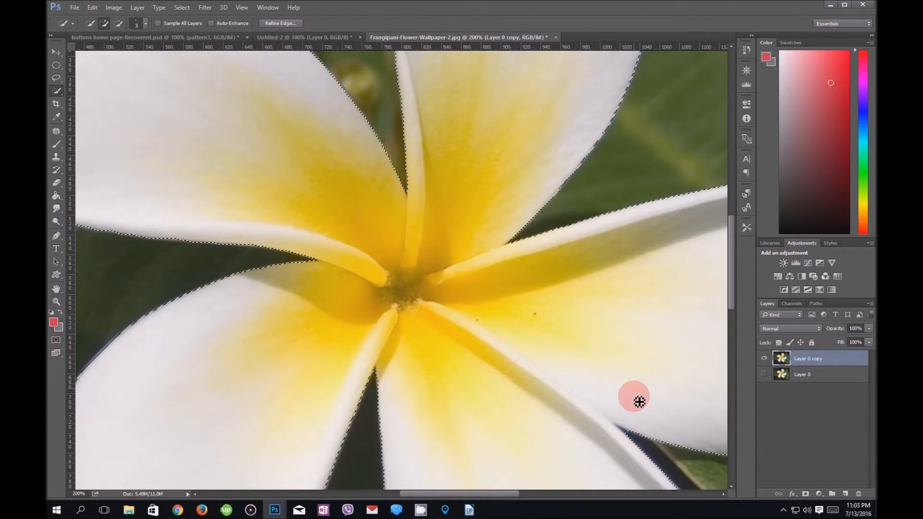
{"action": "scroll", "coordinate": [639, 402], "scroll_direction": "down", "scroll_amount": 10}
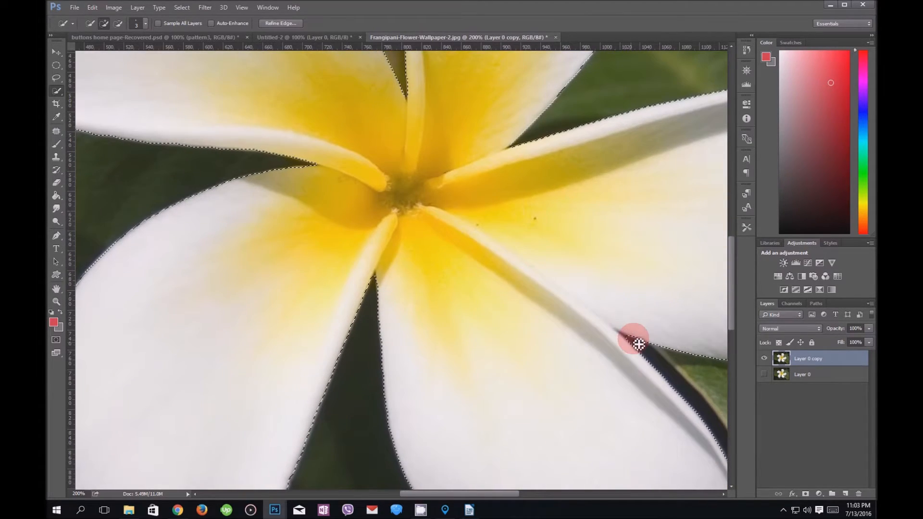
{"action": "left_click", "coordinate": [117, 24]}
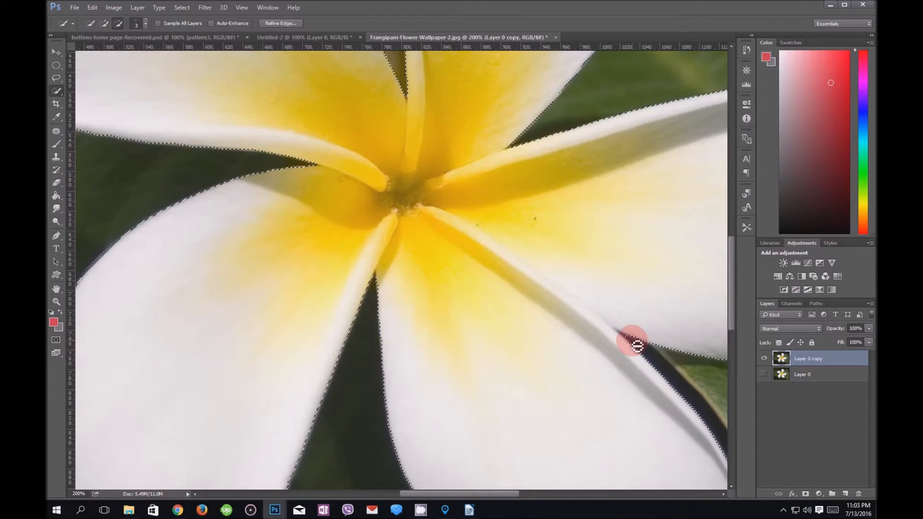
{"action": "left_click_drag", "start_coordinate": [631, 338], "coordinate": [619, 332]}
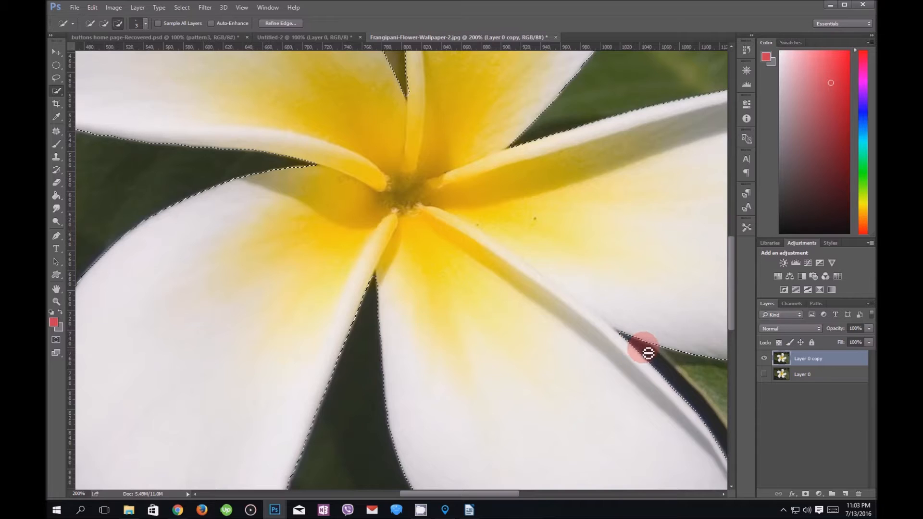
{"action": "key", "text": "ctrl+minus"}
{"action": "key", "text": "ctrl+minus"}
Step: Touch up the selection along the lower-right edge of the right petal, finishing in add mode
{"action": "left_click", "coordinate": [564, 294]}
{"action": "left_click", "coordinate": [103, 24]}
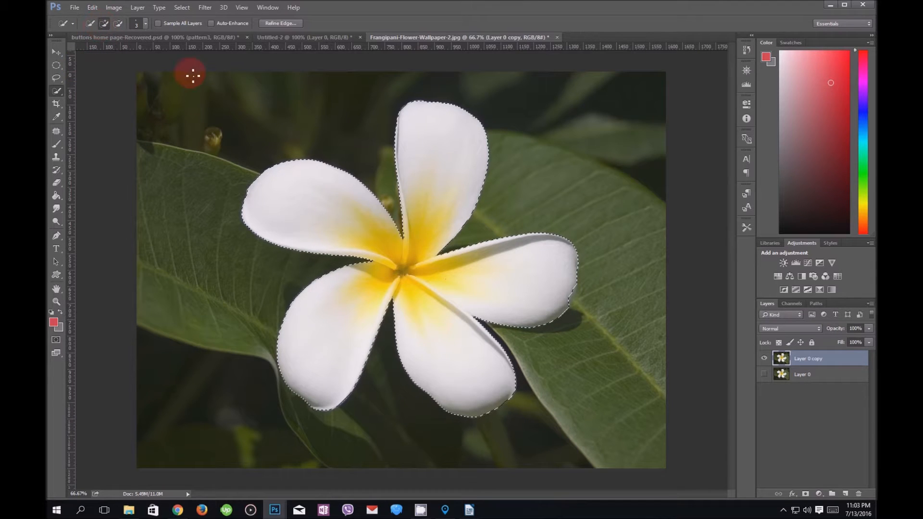
{"action": "left_click", "coordinate": [570, 301]}
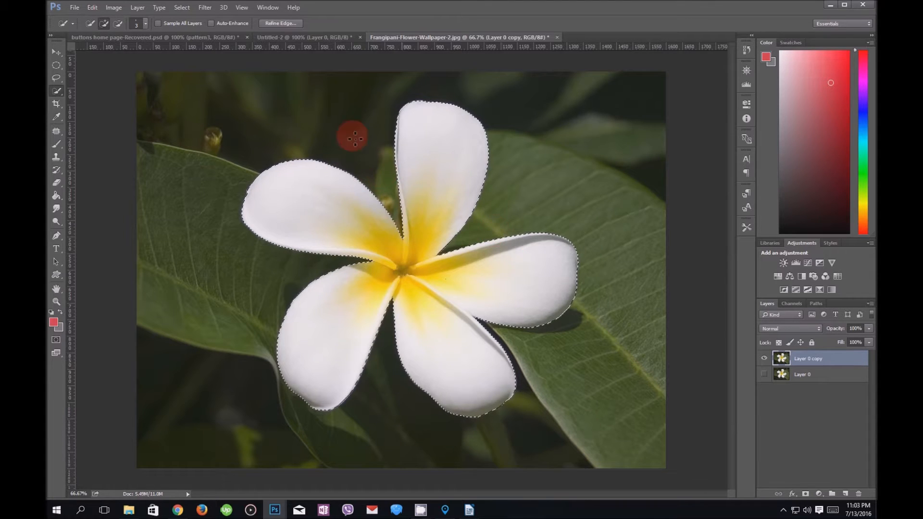
Step: Refine the flower selection's edge with Smart Radius enabled, a 1.0 px radius and slight smoothing, output as a selection
{"action": "left_click", "coordinate": [287, 23]}
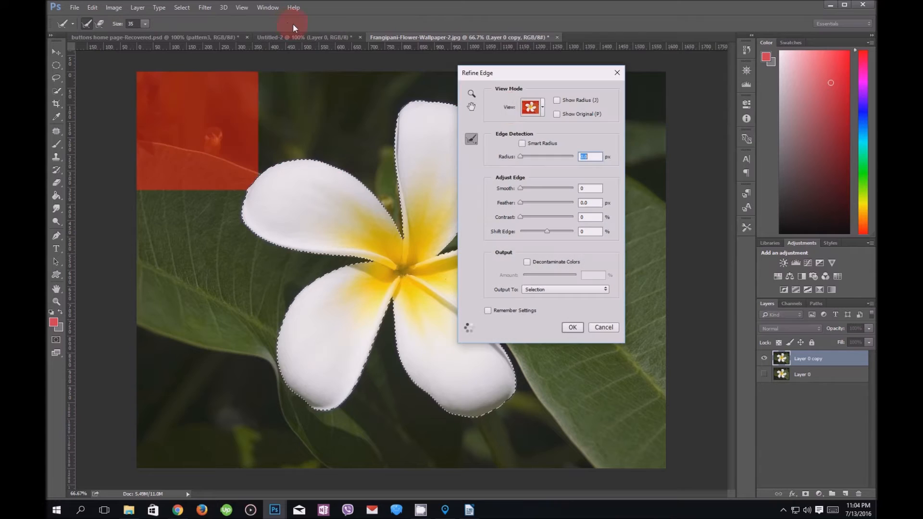
{"action": "left_click", "coordinate": [523, 143]}
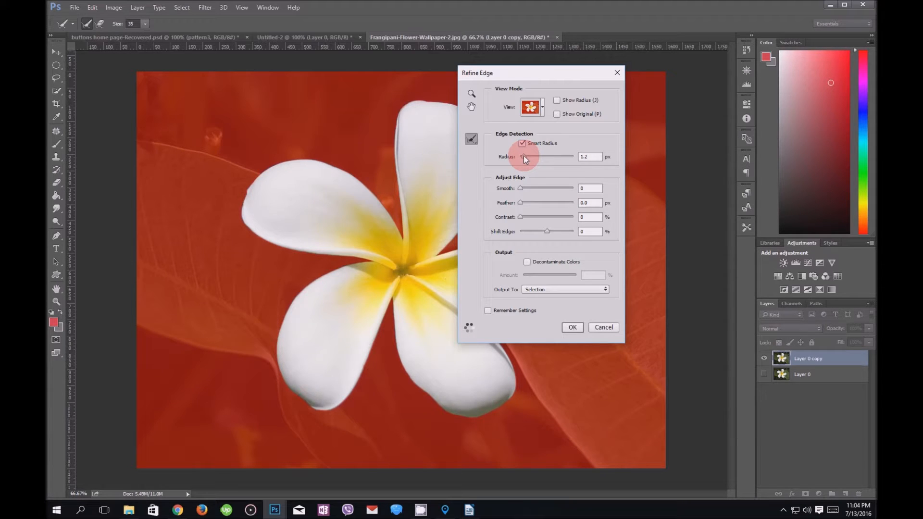
{"action": "left_click", "coordinate": [523, 156]}
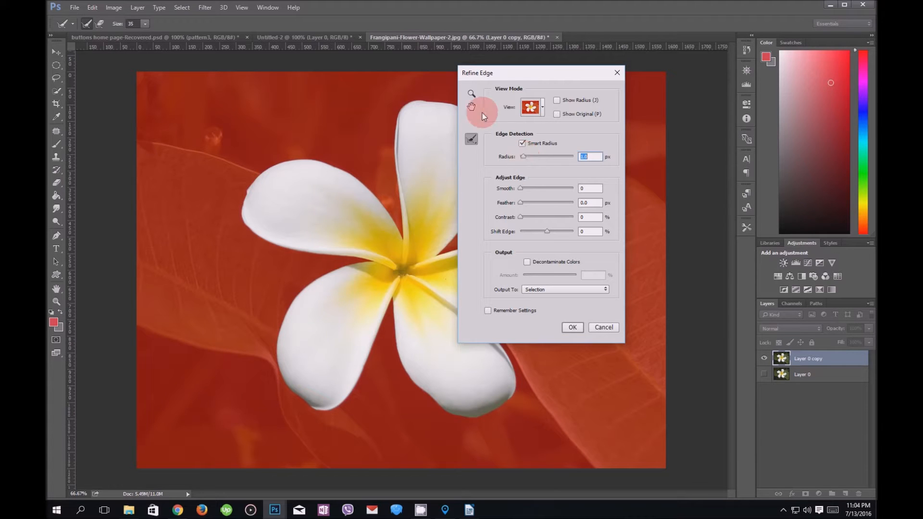
{"action": "left_click_drag", "start_coordinate": [410, 111], "coordinate": [405, 223]}
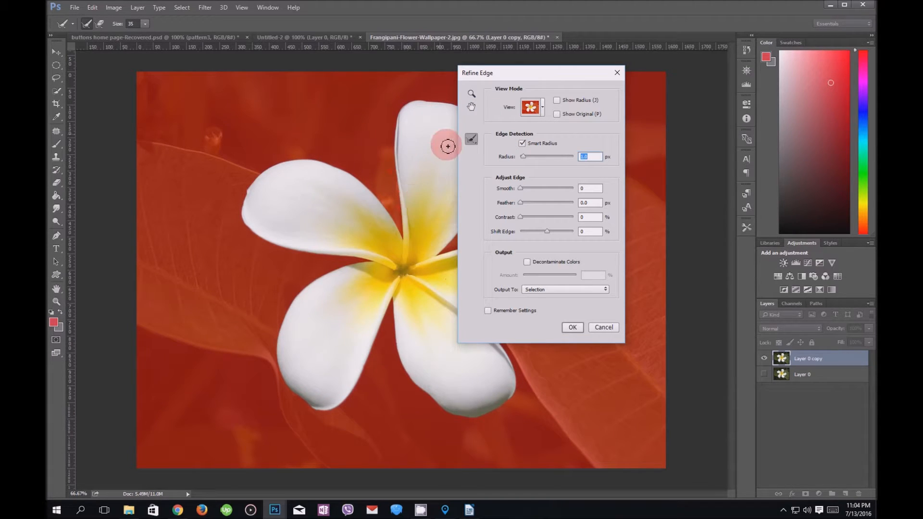
{"action": "left_click", "coordinate": [522, 188]}
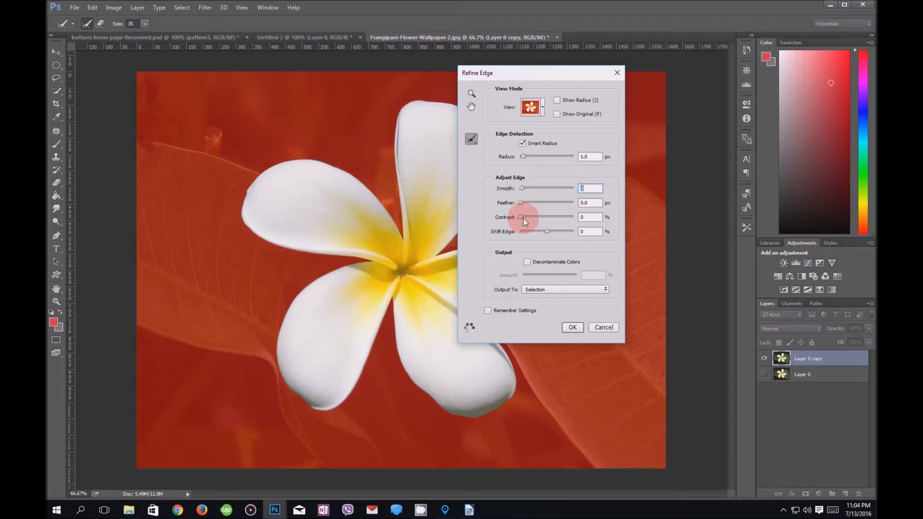
{"action": "left_click", "coordinate": [573, 327]}
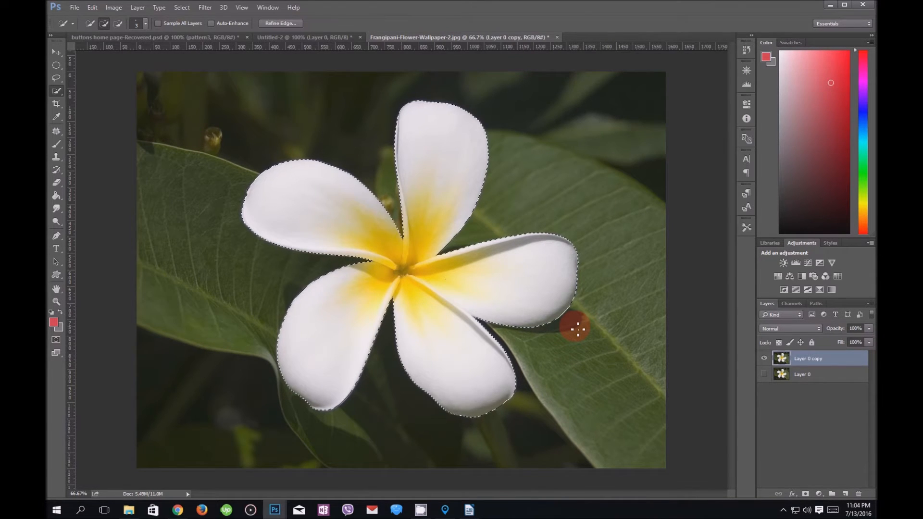
Step: Copy the selected flower to its own layer and hide Layer 0 copy to isolate the cutout on transparency
{"action": "key", "text": "ctrl+j"}
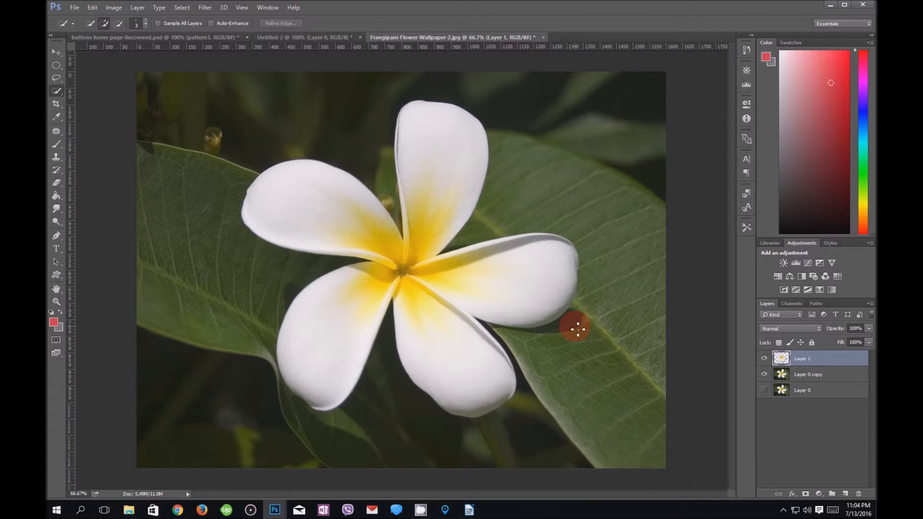
{"action": "left_click", "coordinate": [765, 374]}
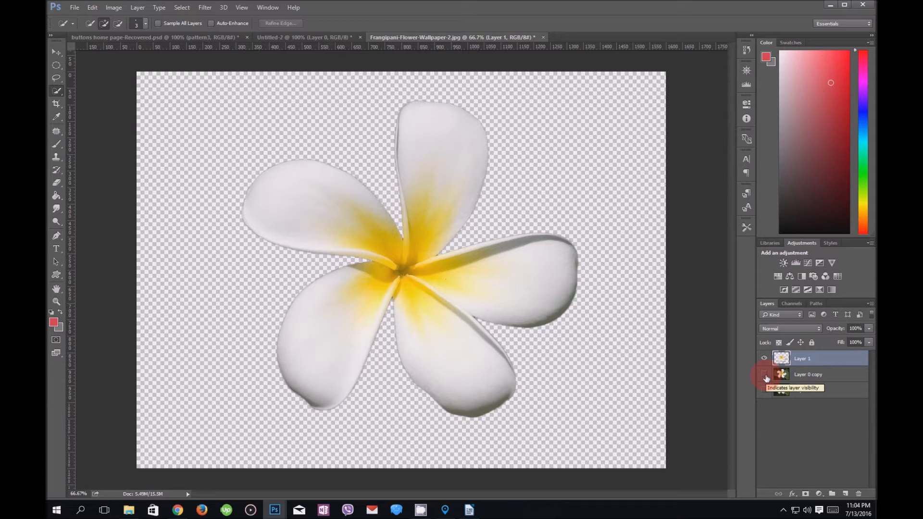
{"action": "left_click", "coordinate": [765, 376]}
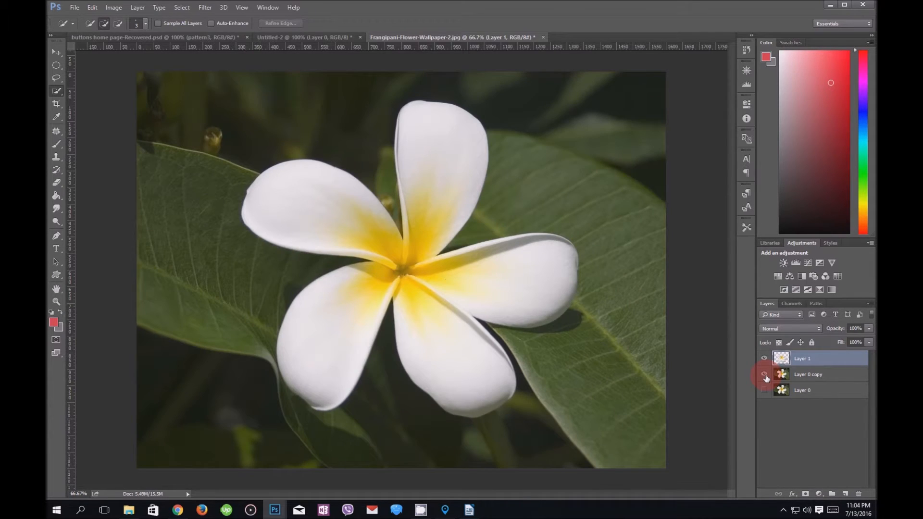
{"action": "left_click", "coordinate": [766, 375]}
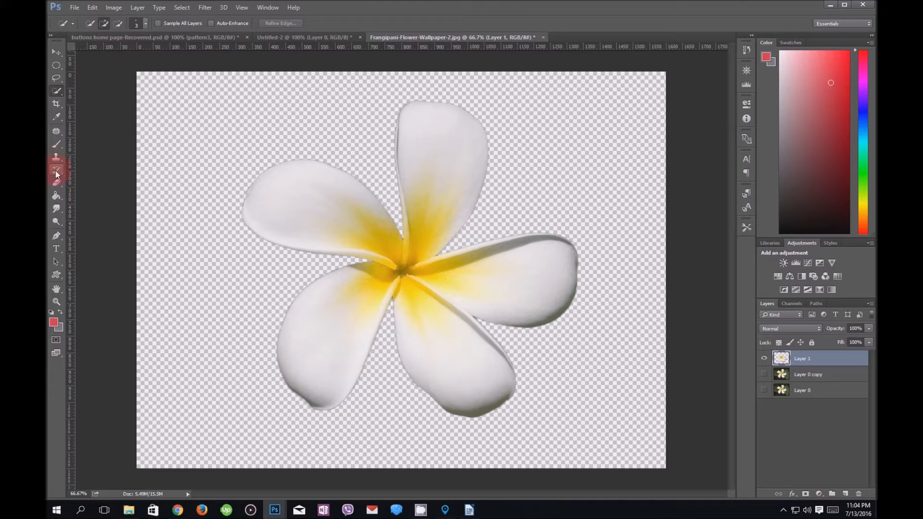
Step: Activate the Paint Bucket tool and check the red foreground colour, swapping the foreground and background colours and back
{"action": "left_click", "coordinate": [57, 197]}
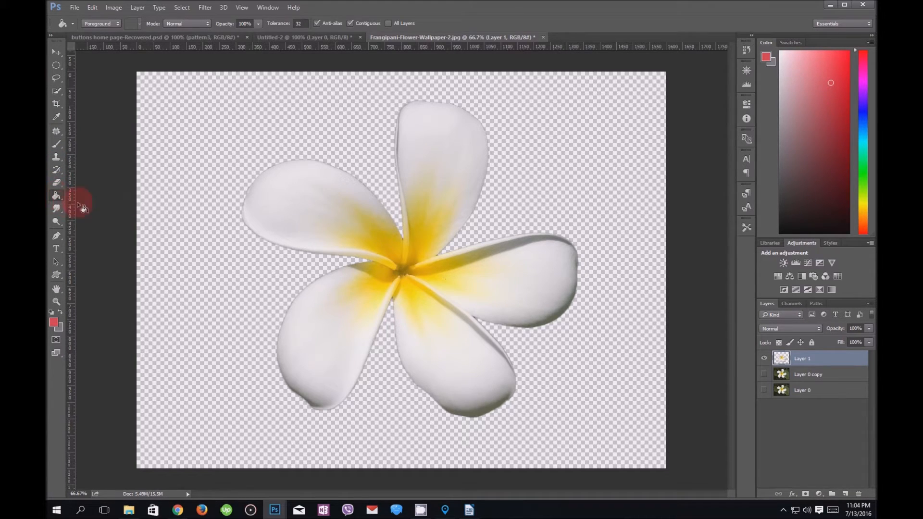
{"action": "left_click", "coordinate": [53, 322]}
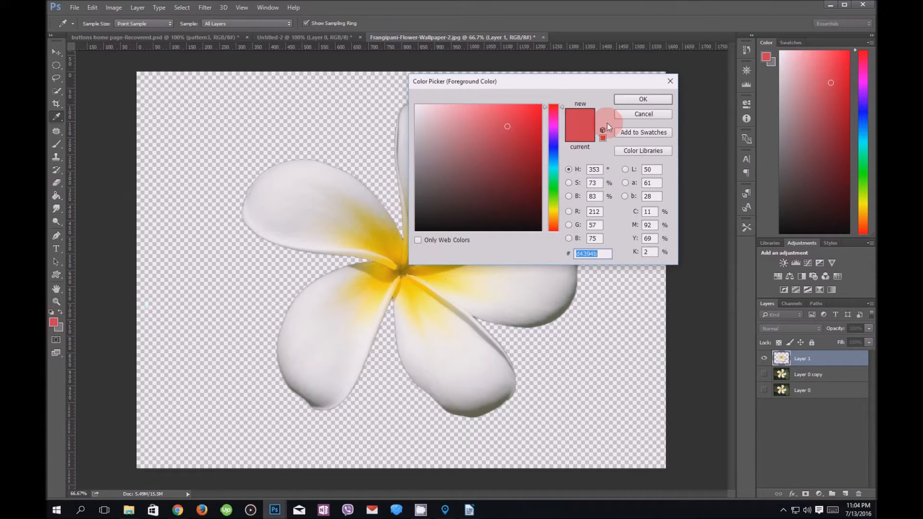
{"action": "left_click", "coordinate": [670, 81]}
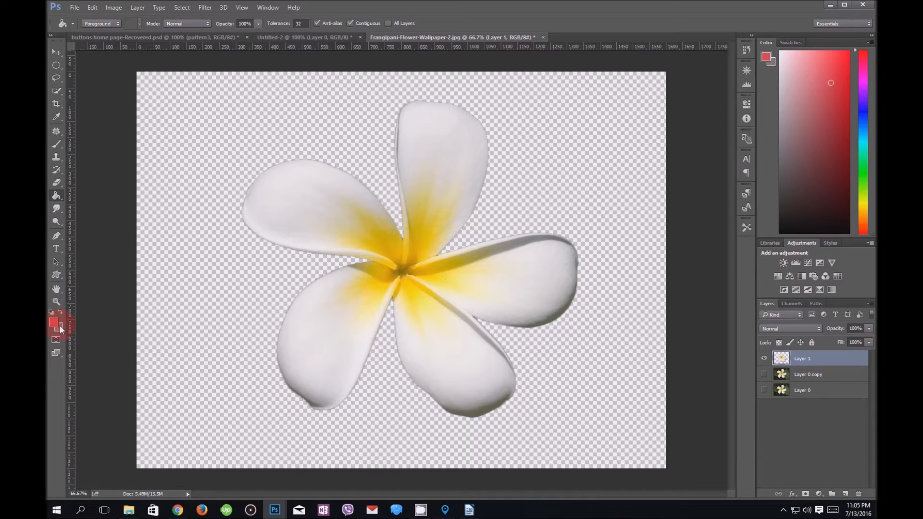
{"action": "left_click", "coordinate": [60, 311]}
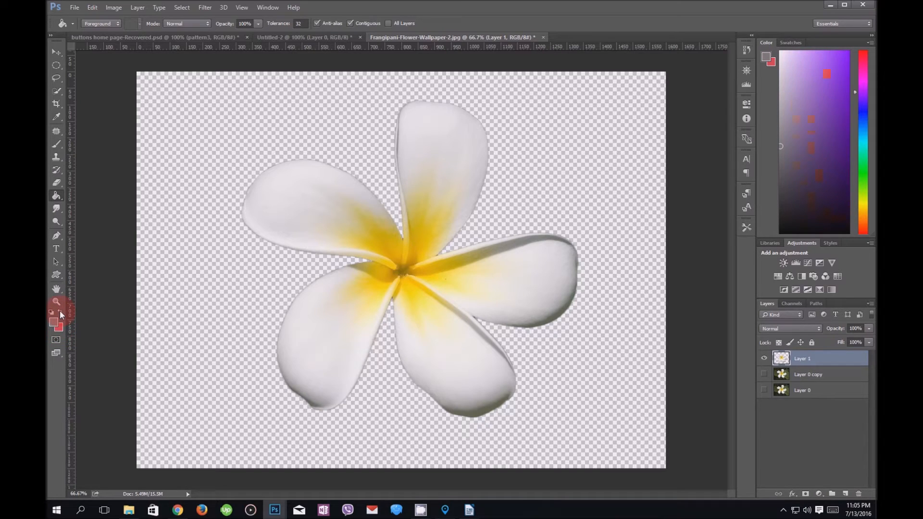
{"action": "left_click", "coordinate": [60, 312]}
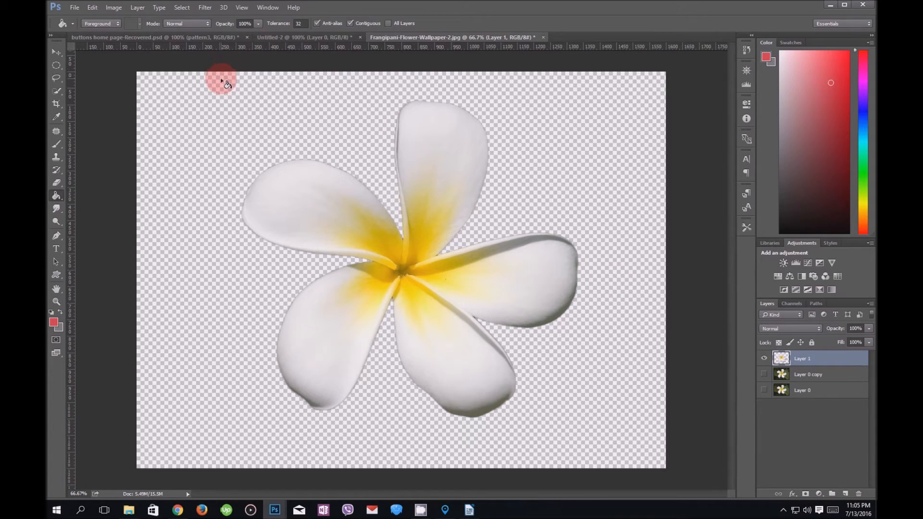
Step: Create a new empty layer above Layer 1 with no colour label, Normal mode and 100% opacity
{"action": "left_click", "coordinate": [138, 8]}
{"action": "mouse_move", "coordinate": [146, 19]}
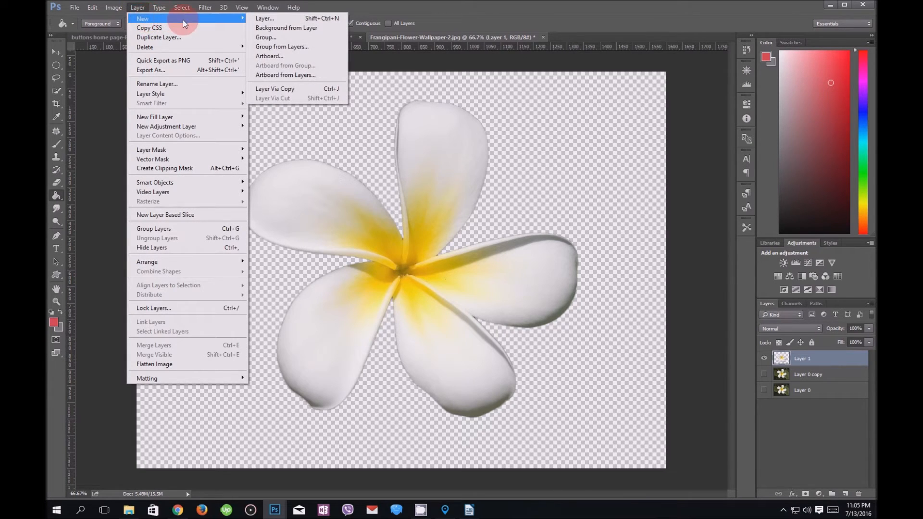
{"action": "left_click", "coordinate": [266, 19]}
{"action": "left_click", "coordinate": [515, 212]}
{"action": "left_click", "coordinate": [517, 212]}
{"action": "left_click", "coordinate": [435, 217]}
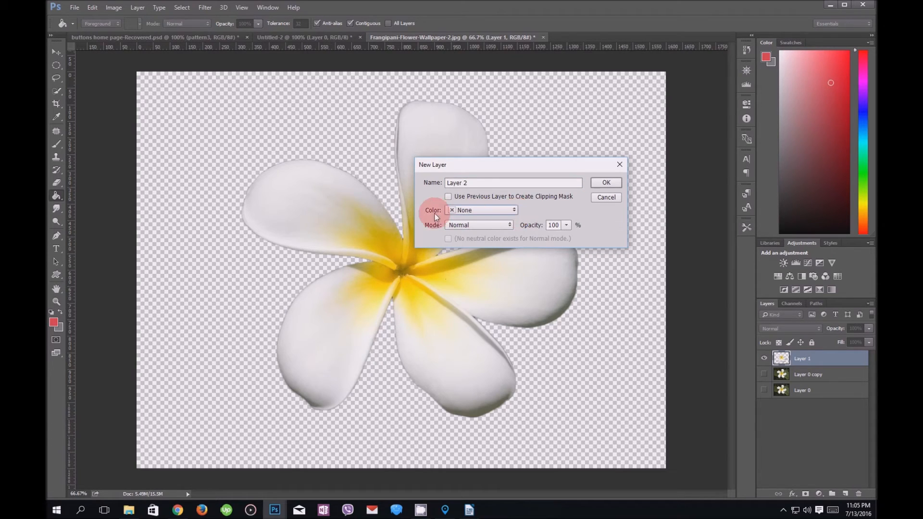
{"action": "left_click", "coordinate": [612, 184]}
Step: Fill Layer 2 with the red foreground colour and move it below Layer 1 as the flower's background
{"action": "left_click", "coordinate": [778, 360]}
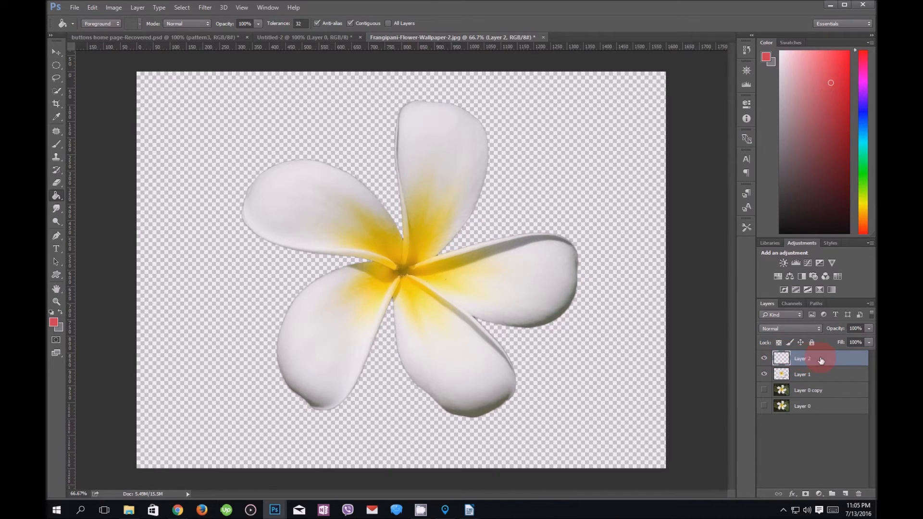
{"action": "left_click", "coordinate": [585, 321]}
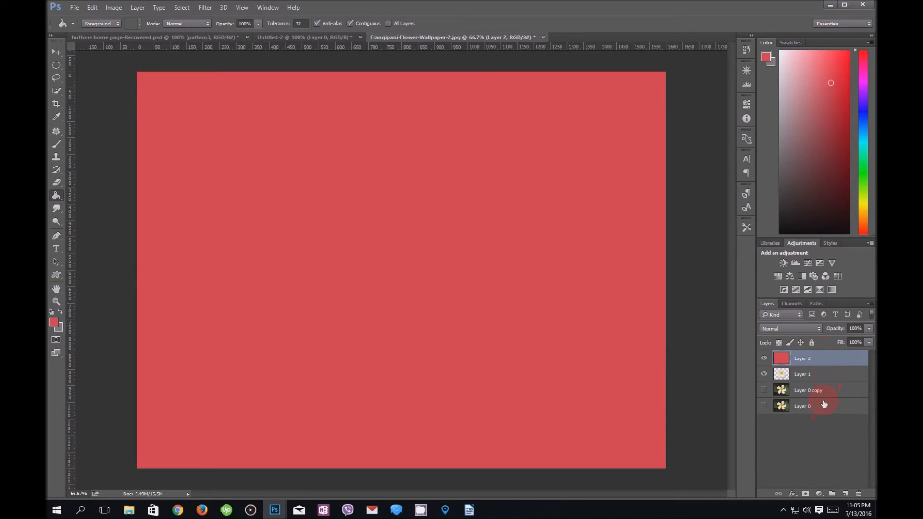
{"action": "left_click_drag", "start_coordinate": [815, 361], "coordinate": [818, 383]}
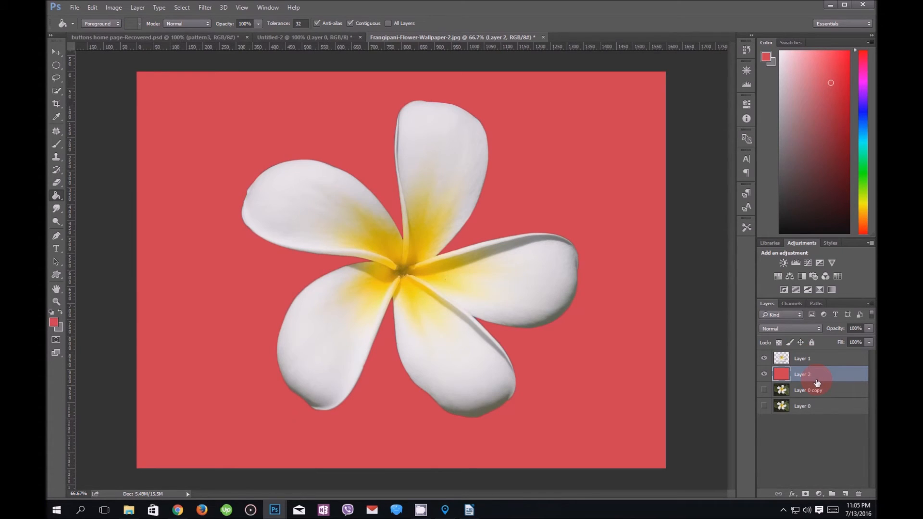